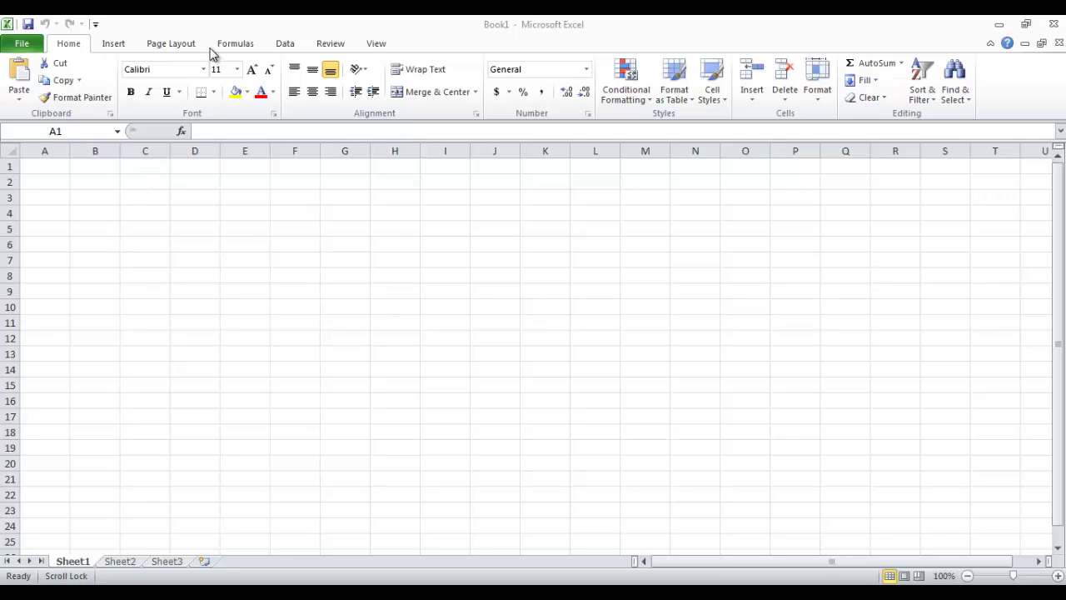
# Step: Enable the Analysis ToolPak add-in for Excel
pyautogui.click(285, 45)
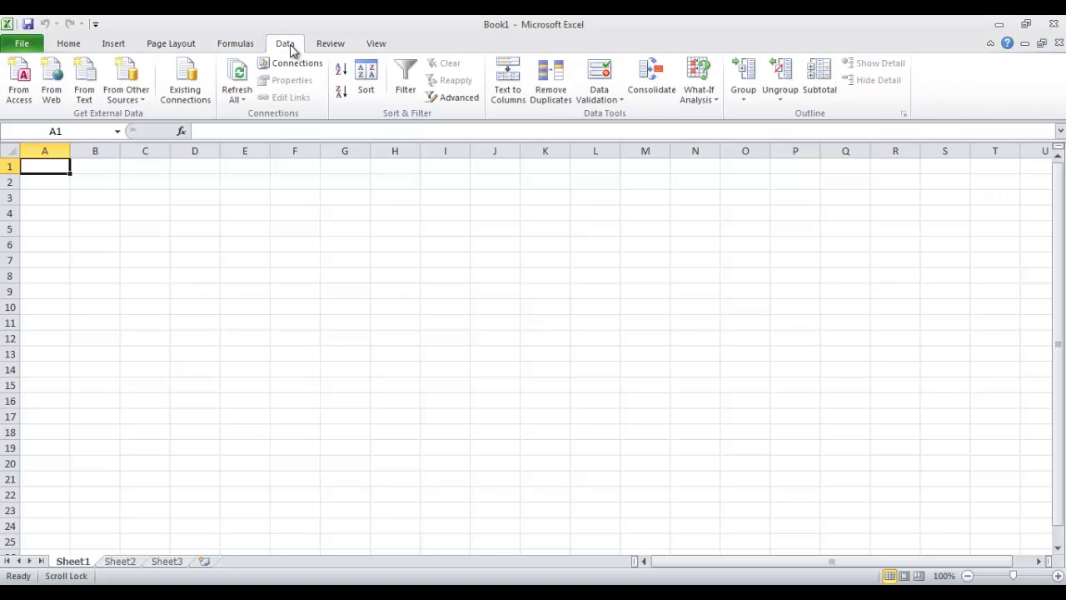
pyautogui.click(20, 45)
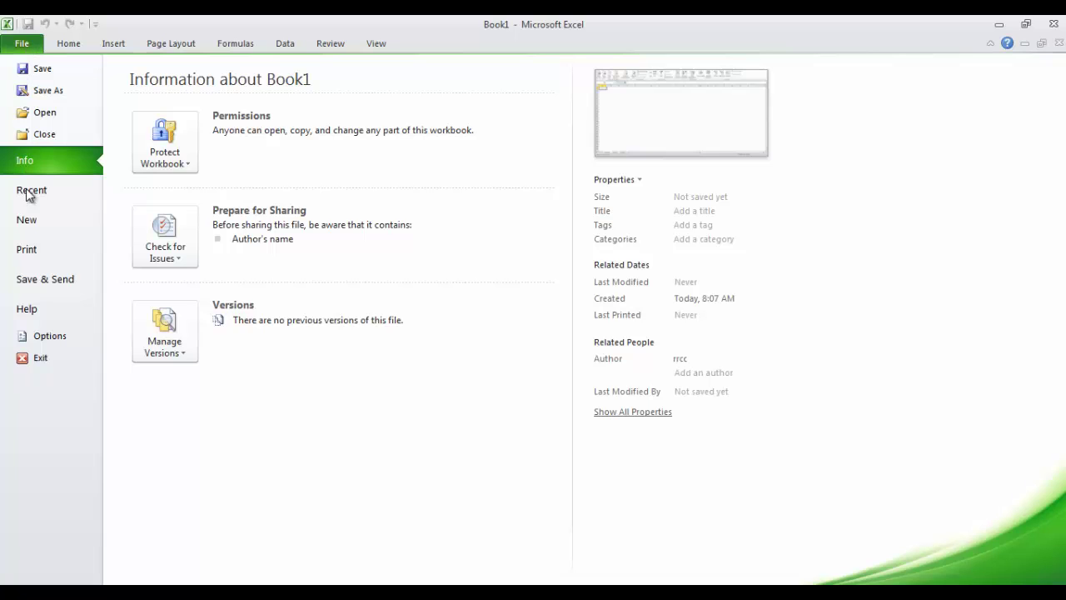
pyautogui.click(52, 336)
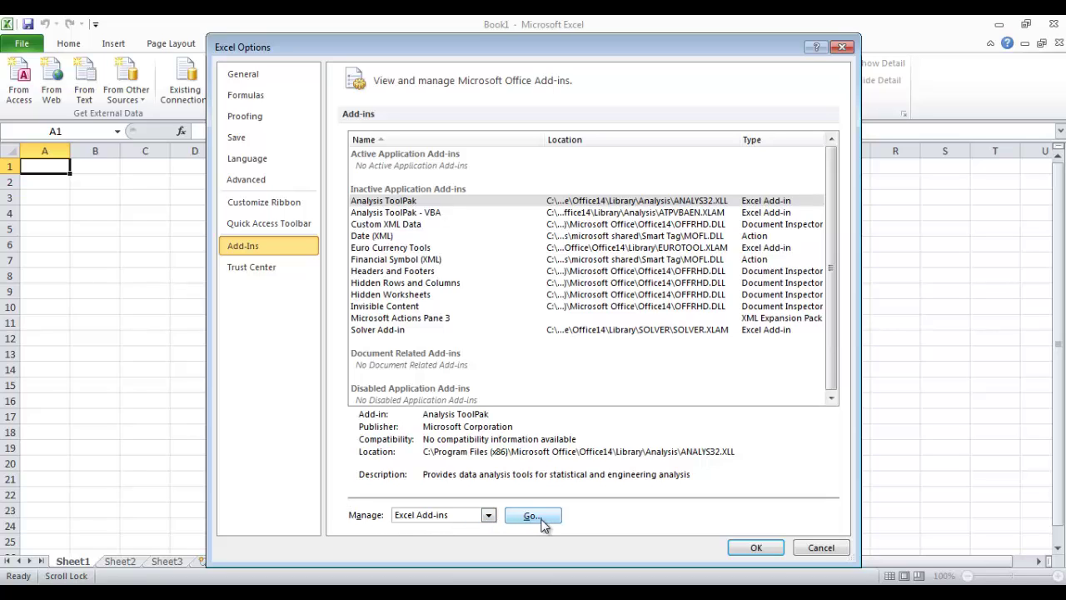
pyautogui.click(541, 521)
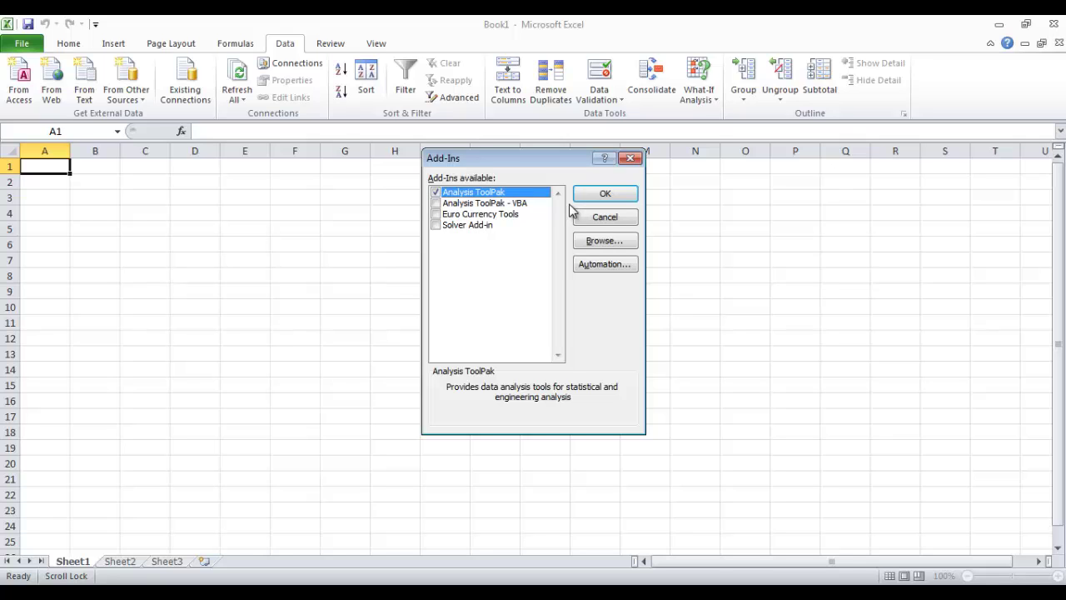
pyautogui.click(618, 196)
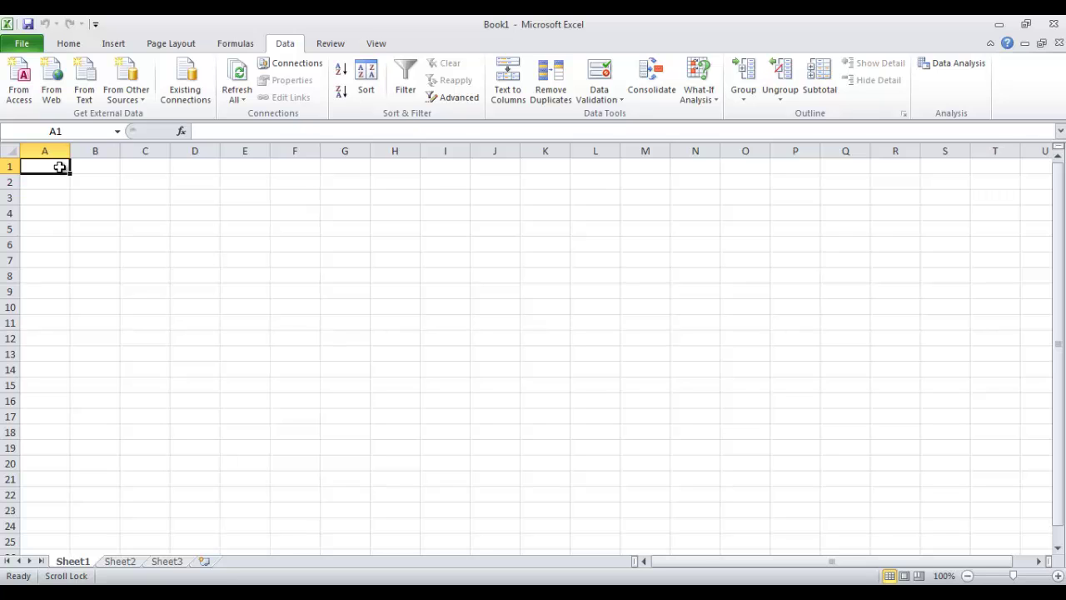
# Step: Enter the header "Weight Change (kg)" in A1 and the values 11, 3 and 0 in A2:A4
pyautogui.write('We')
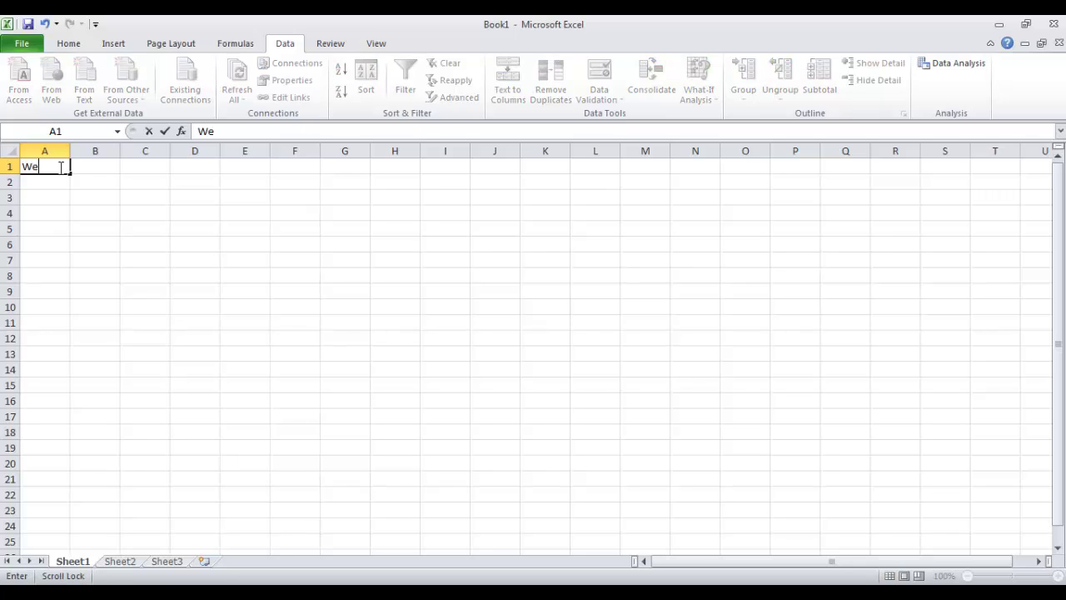
pyautogui.write('ight Change (kg)')
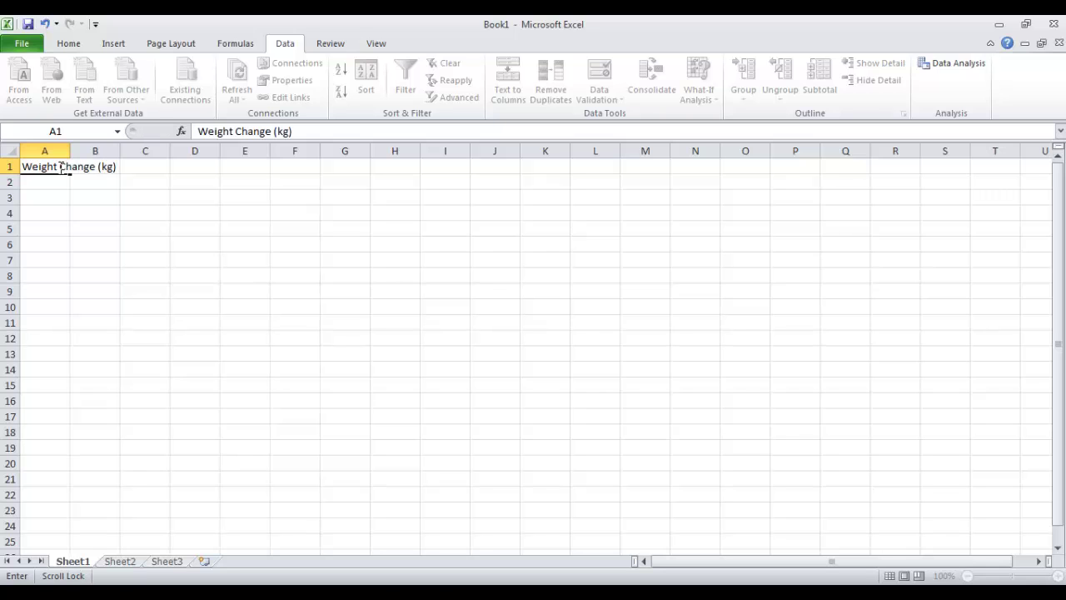
pyautogui.press('Return')
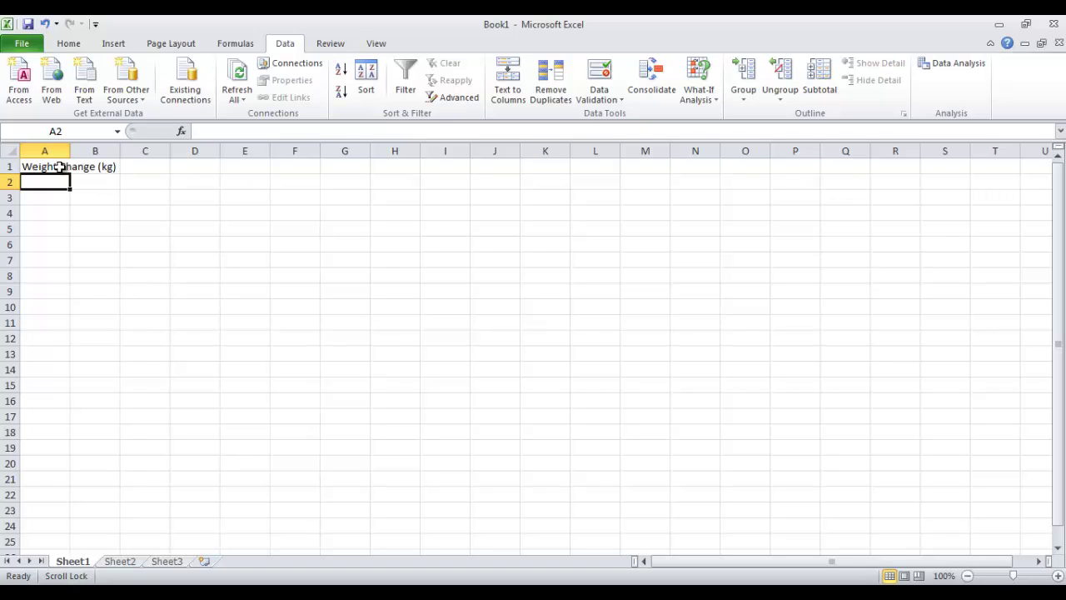
pyautogui.write('11')
pyautogui.press('Return')
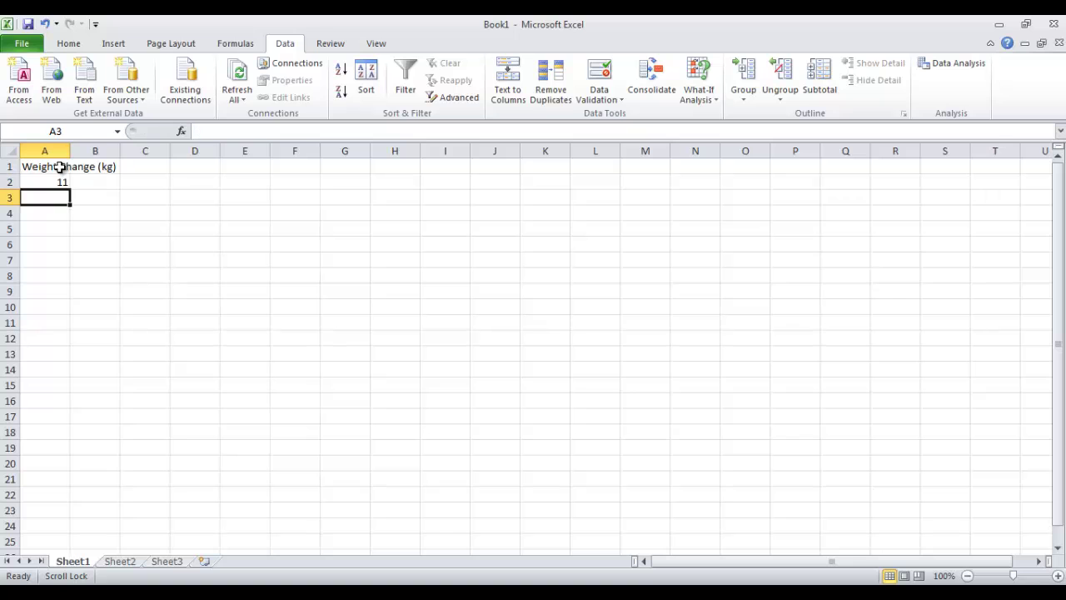
pyautogui.write('3')
pyautogui.press('Return')
pyautogui.write('0')
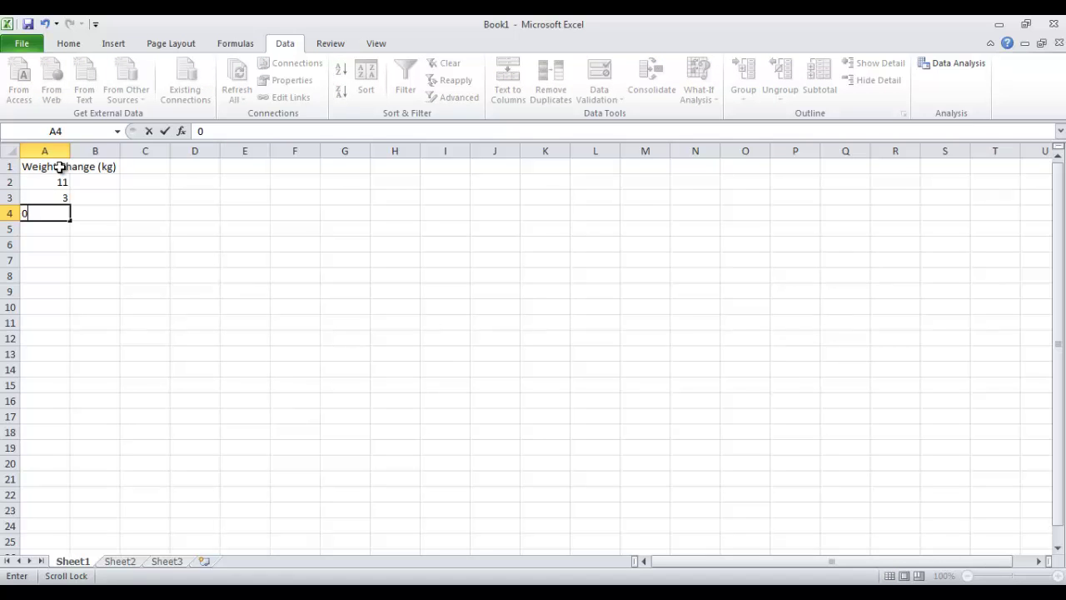
pyautogui.press('Return')
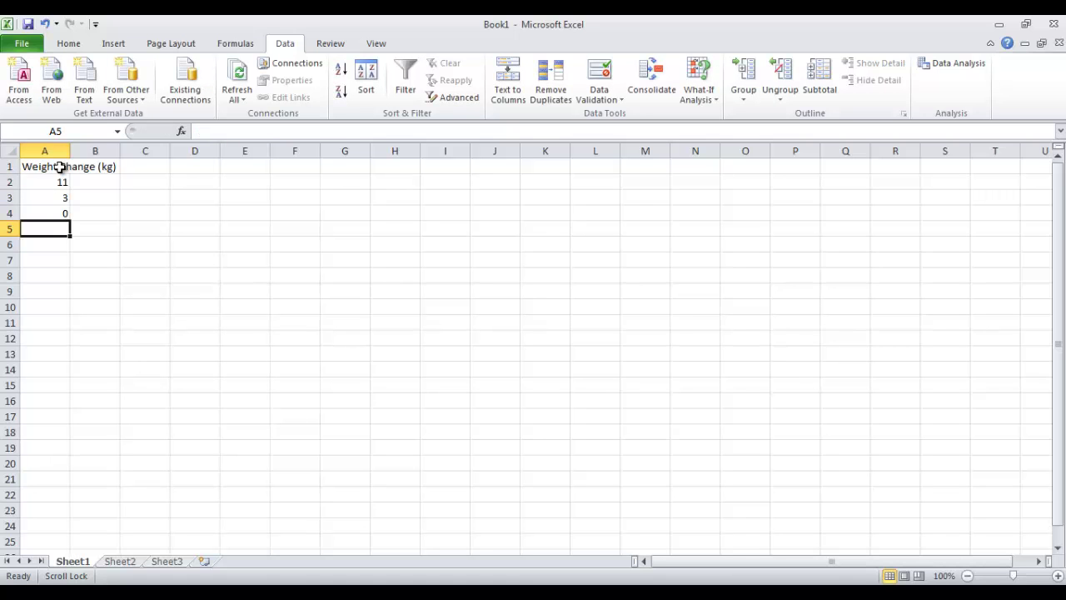
# Step: Continue the weight change column with -2, 3, -2 and -2 in cells A5:A8
pyautogui.write('-2')
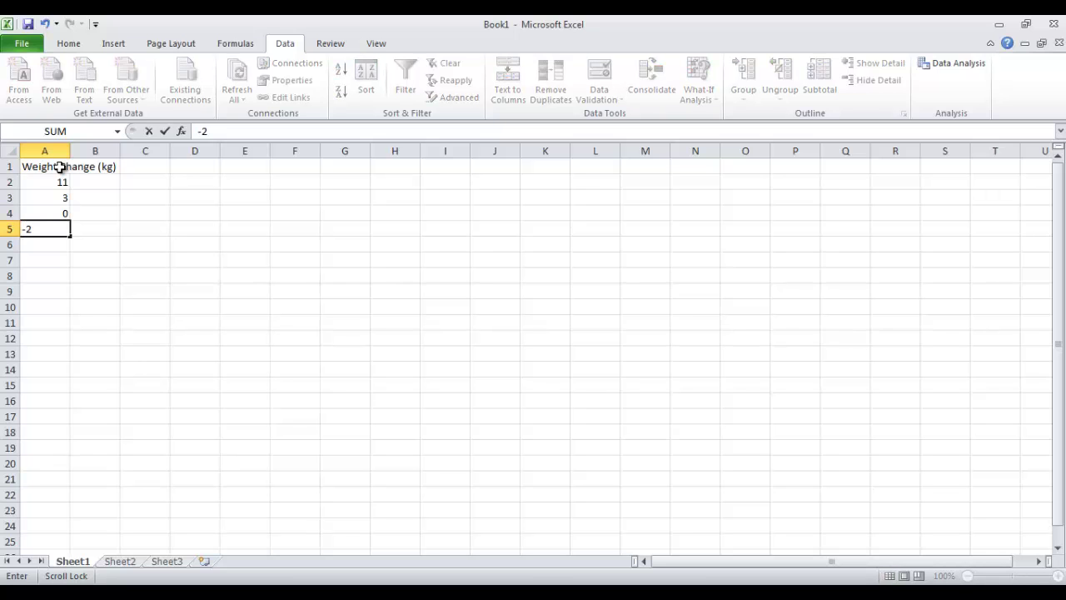
pyautogui.press('Return')
pyautogui.write('-')
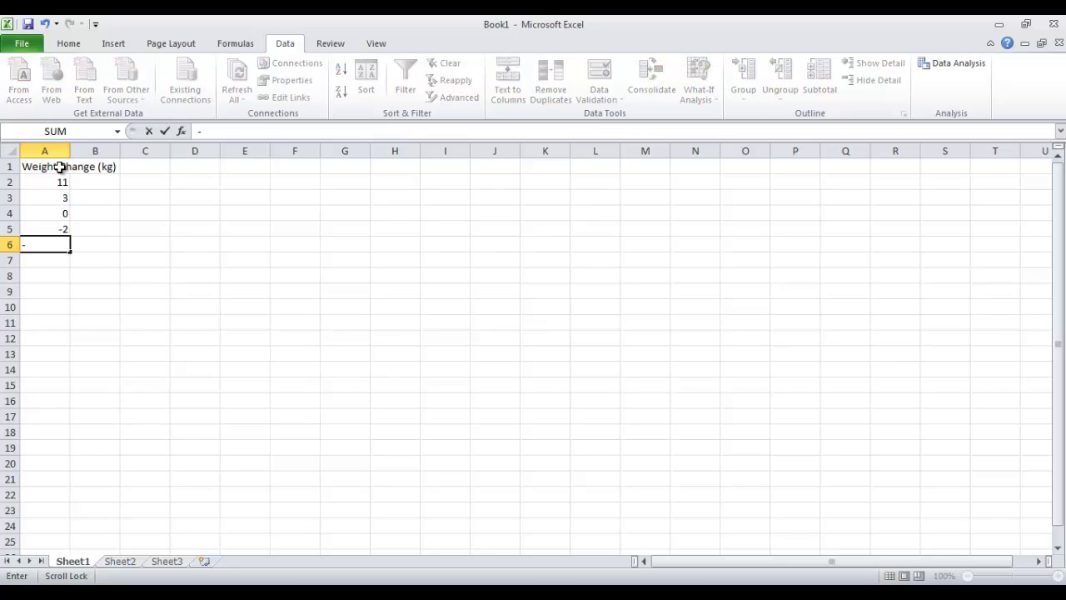
pyautogui.press('BackSpace')
pyautogui.write('3')
pyautogui.press('Return')
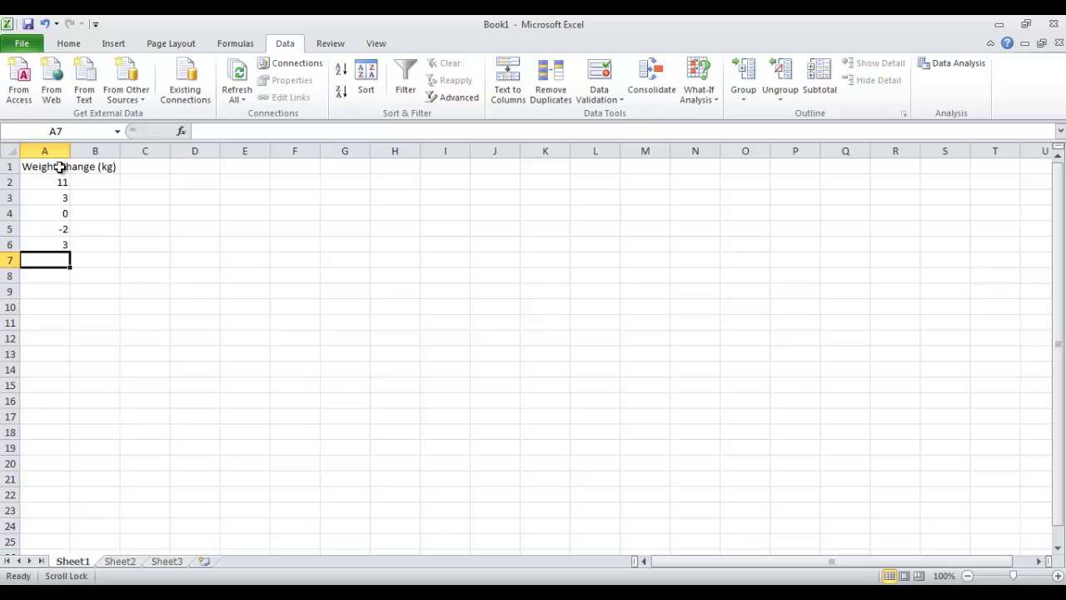
pyautogui.write('-2')
pyautogui.press('Return')
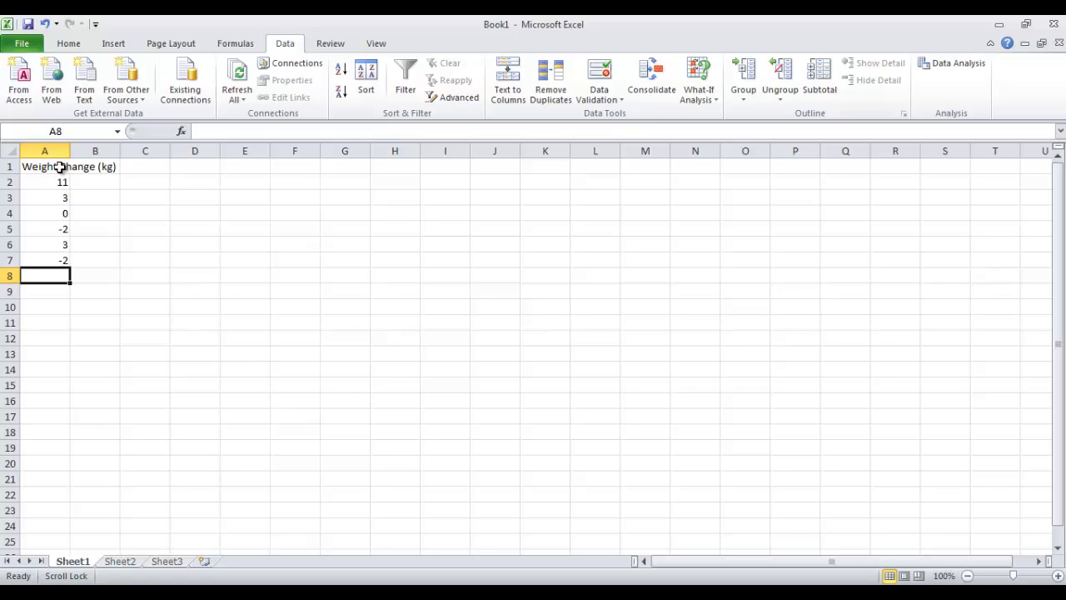
pyautogui.write('-2')
pyautogui.press('Return')
# Step: Enter the weight changes 5, -2, 7, 2 and 5 in cells A9:A13
pyautogui.write('5')
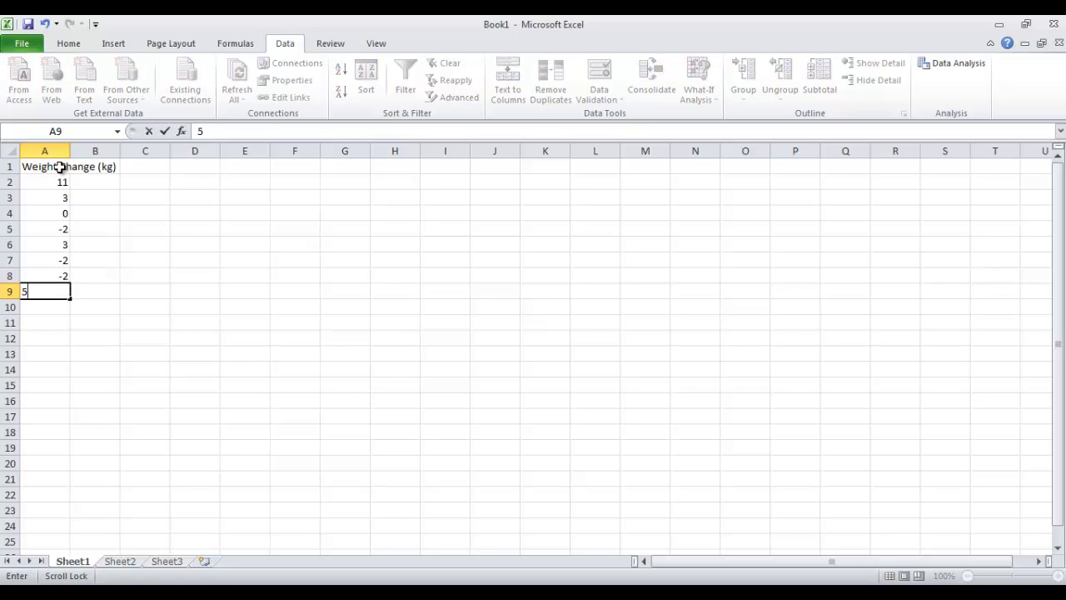
pyautogui.press('Return')
pyautogui.write('-2')
pyautogui.press('Return')
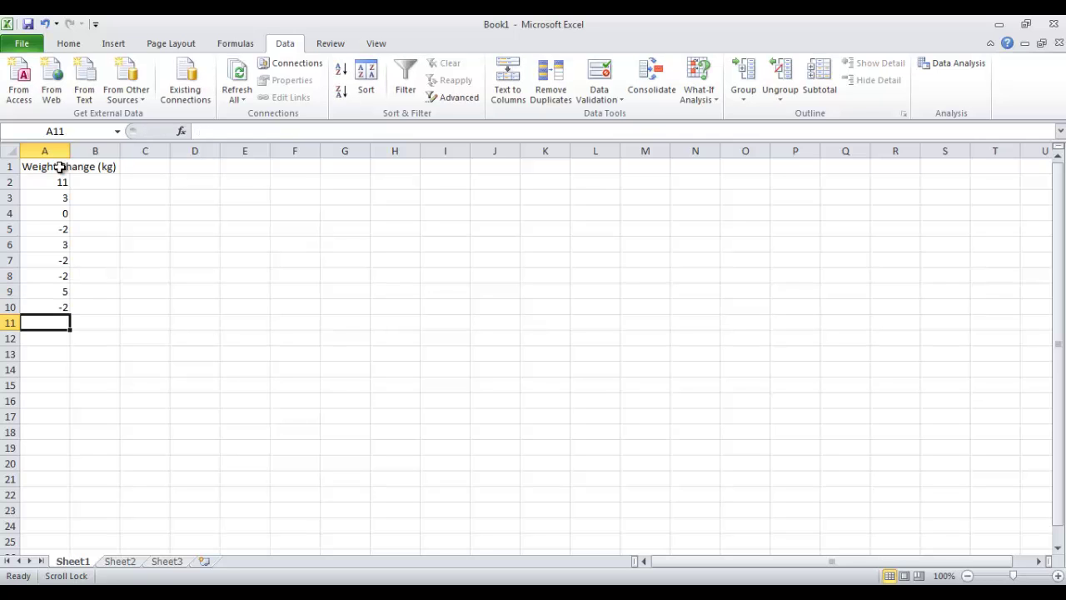
pyautogui.write('7')
pyautogui.press('Return')
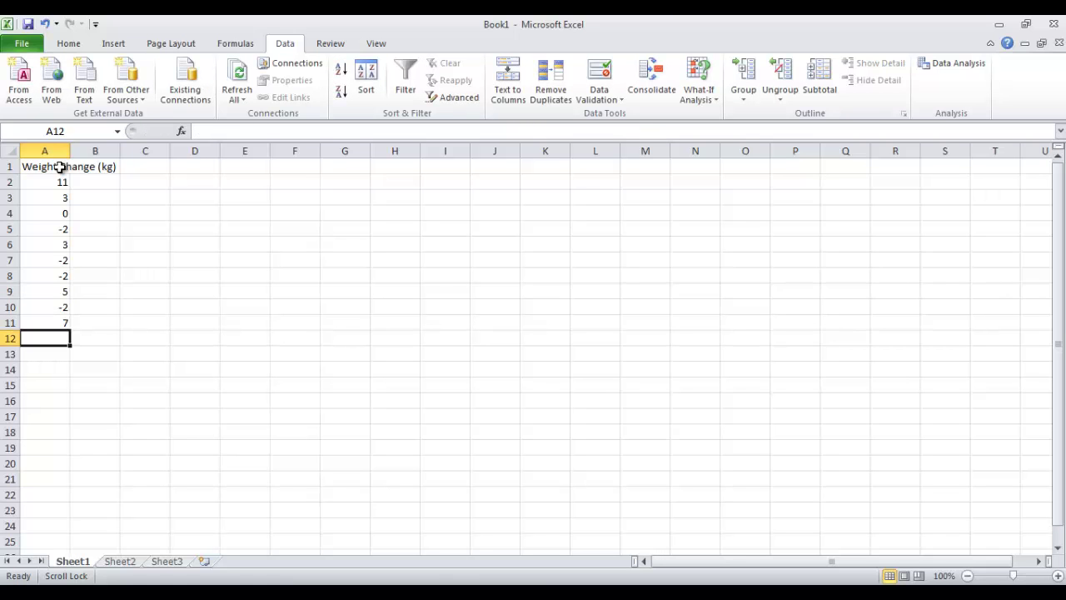
pyautogui.write('2')
pyautogui.press('Return')
pyautogui.write('5')
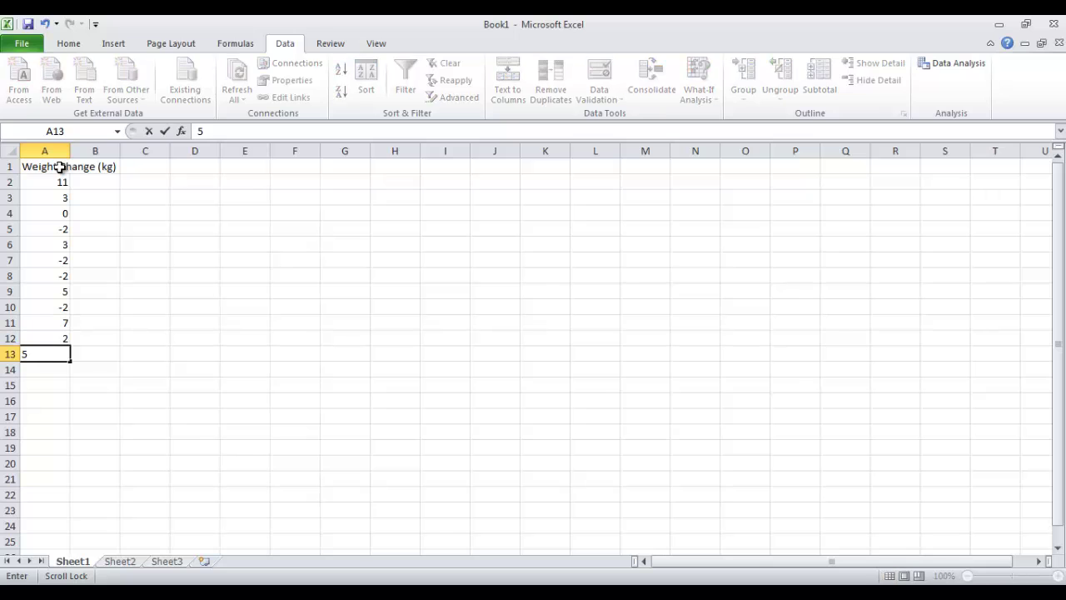
pyautogui.press('Return')
# Step: Enter the weight changes 1, 8, 0, -5 and 2 in cells A14:A18, and select the empty cell A20
pyautogui.write('1')
pyautogui.press('Return')
pyautogui.write('8')
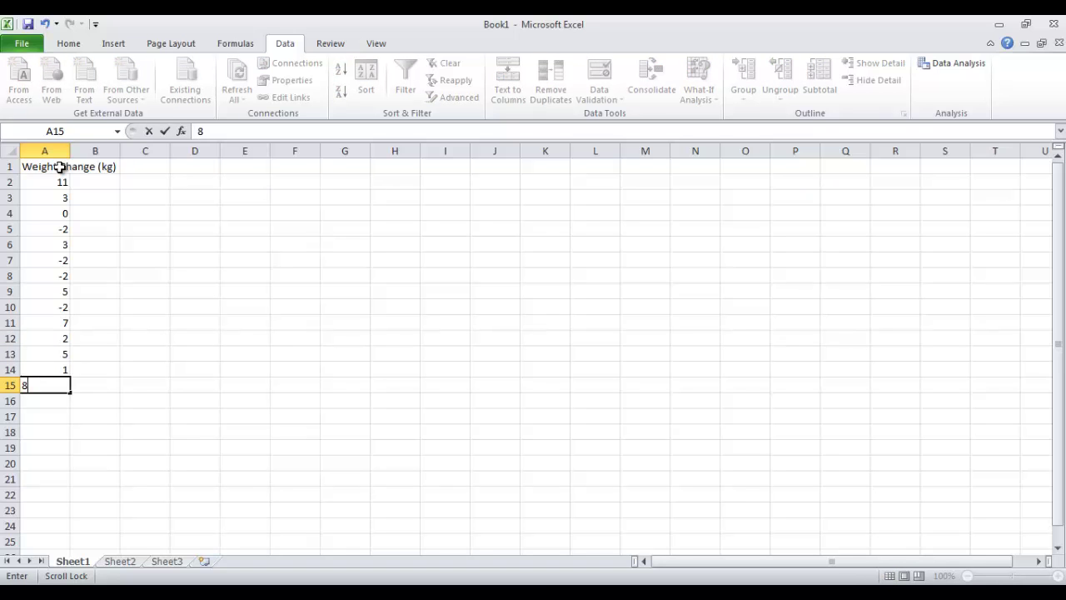
pyautogui.press('Return')
pyautogui.write('0')
pyautogui.press('Return')
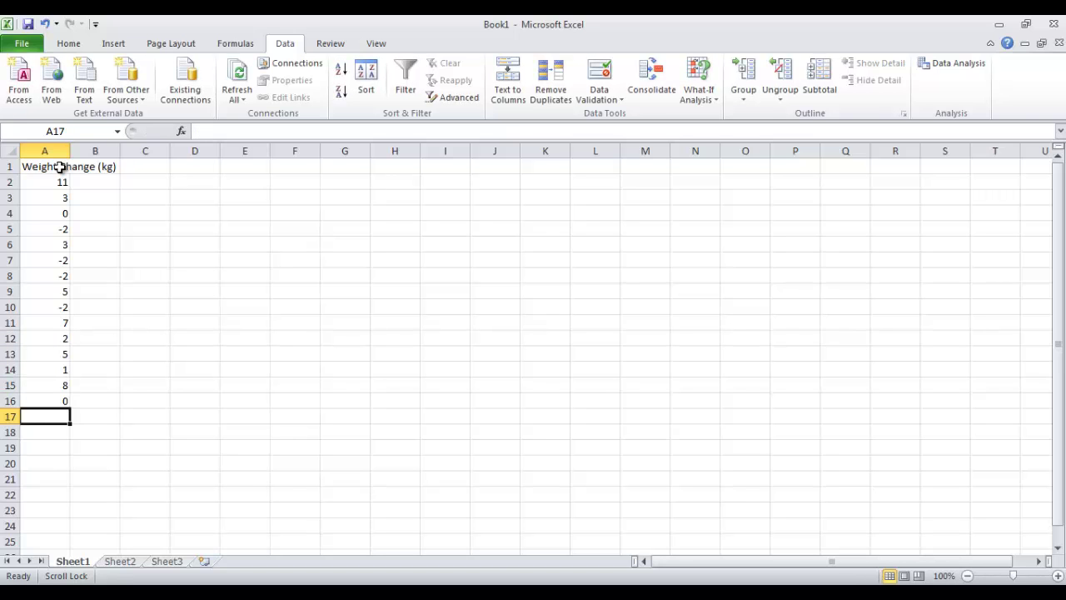
pyautogui.write('-5')
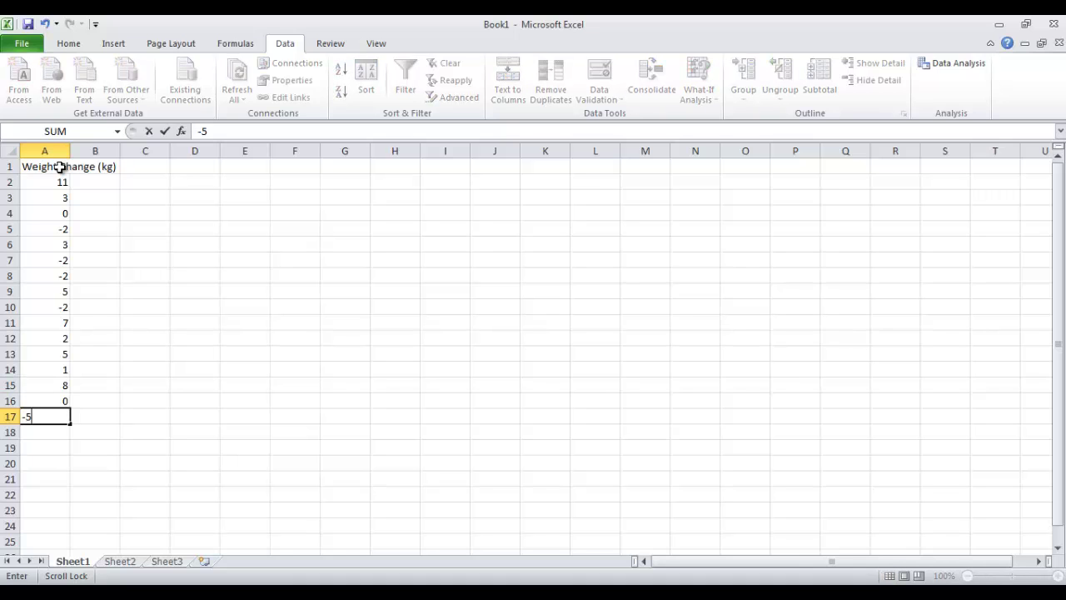
pyautogui.press('Return')
pyautogui.write('2')
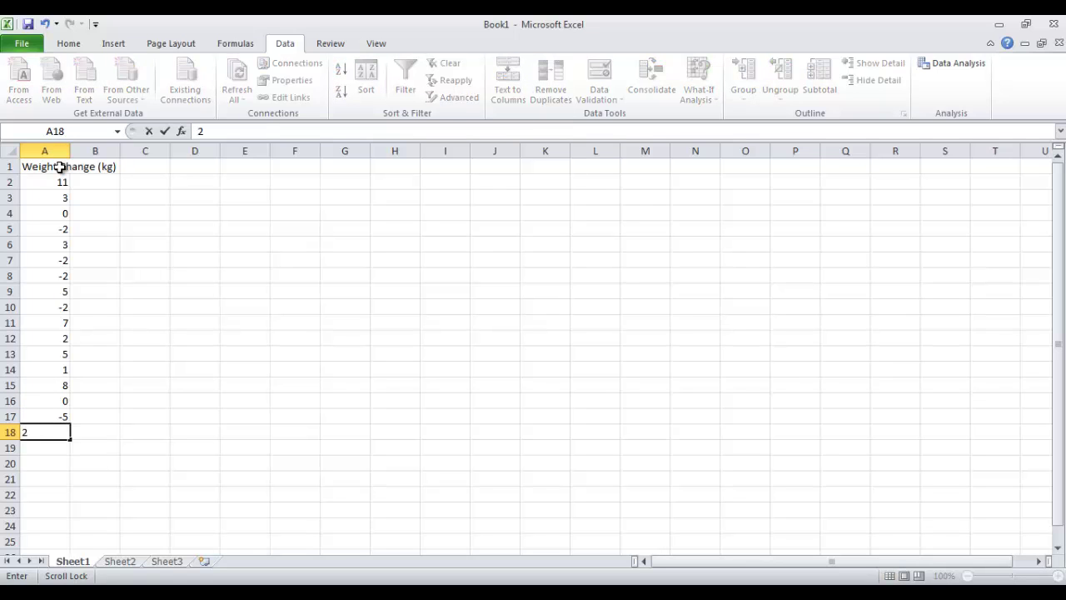
pyautogui.press('Return')
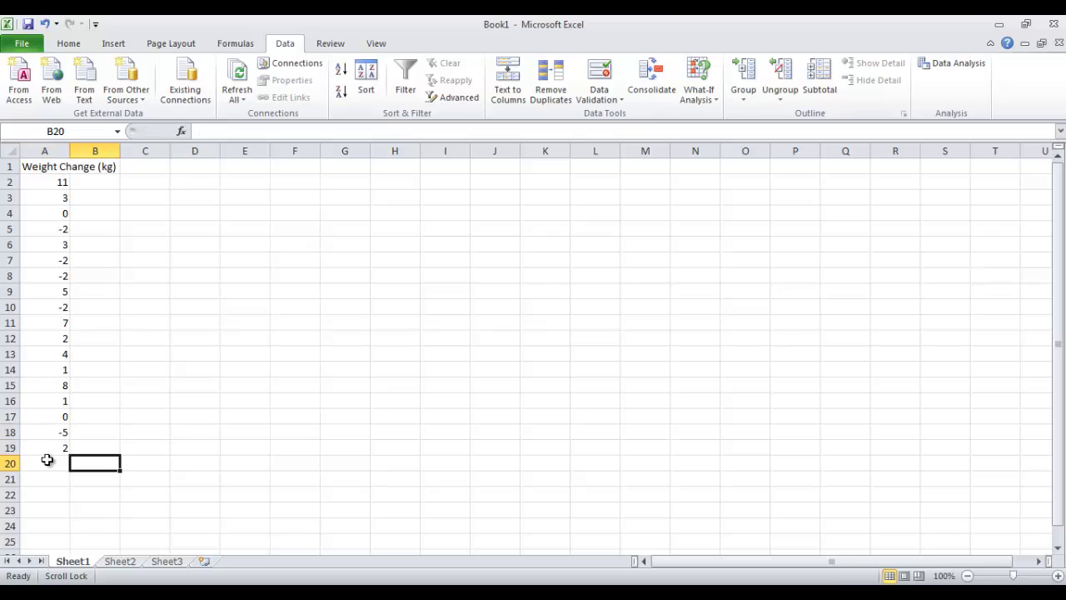
pyautogui.click(48, 460)
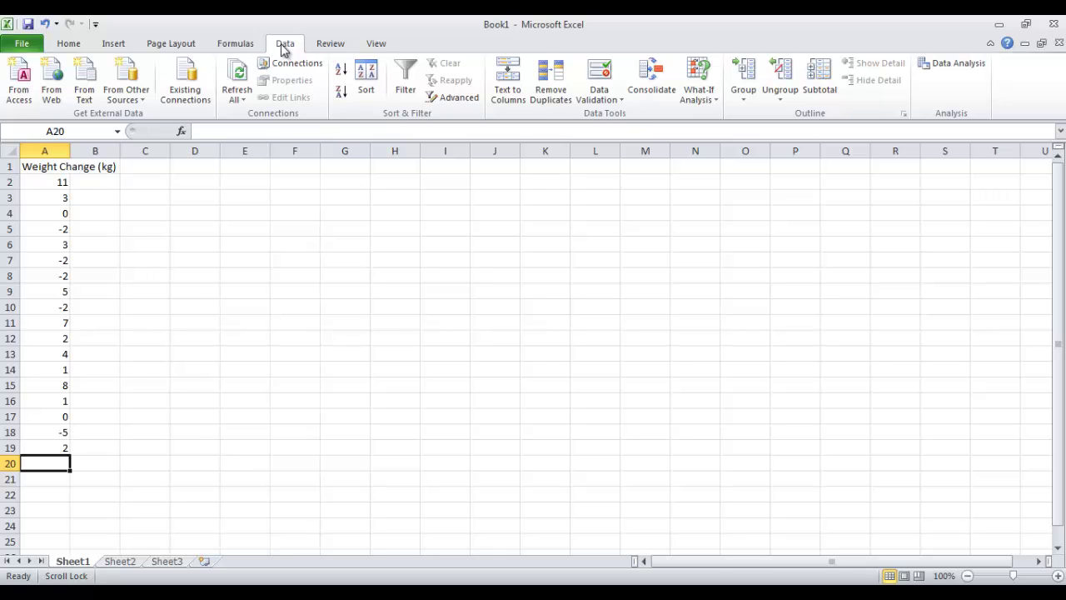
# Step: Start a Descriptive Statistics analysis with input range A1:A19 and the first row treated as labels
pyautogui.click(960, 66)
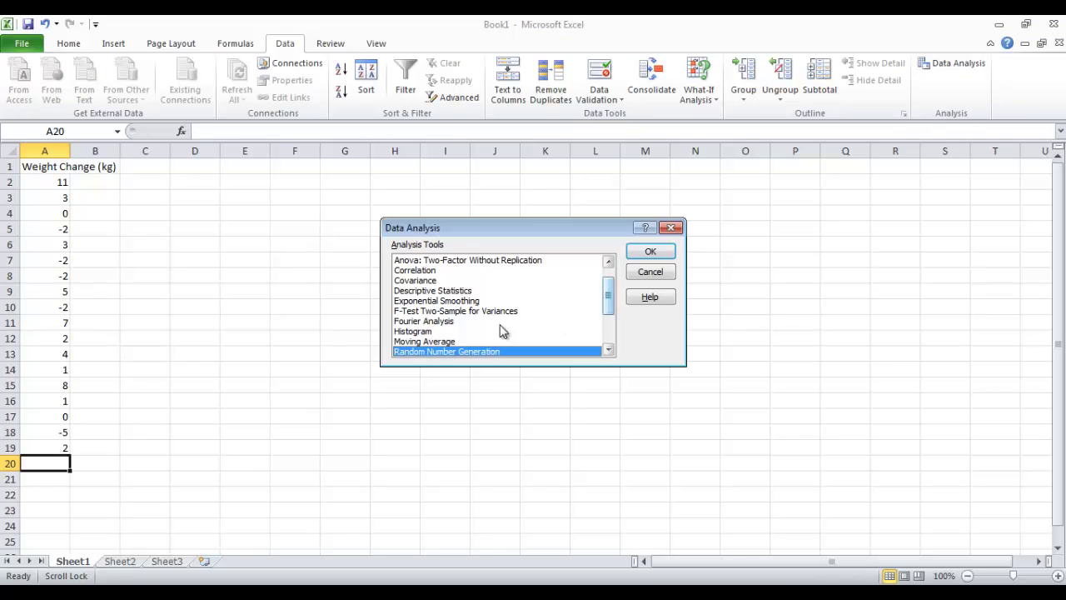
pyautogui.click(433, 291)
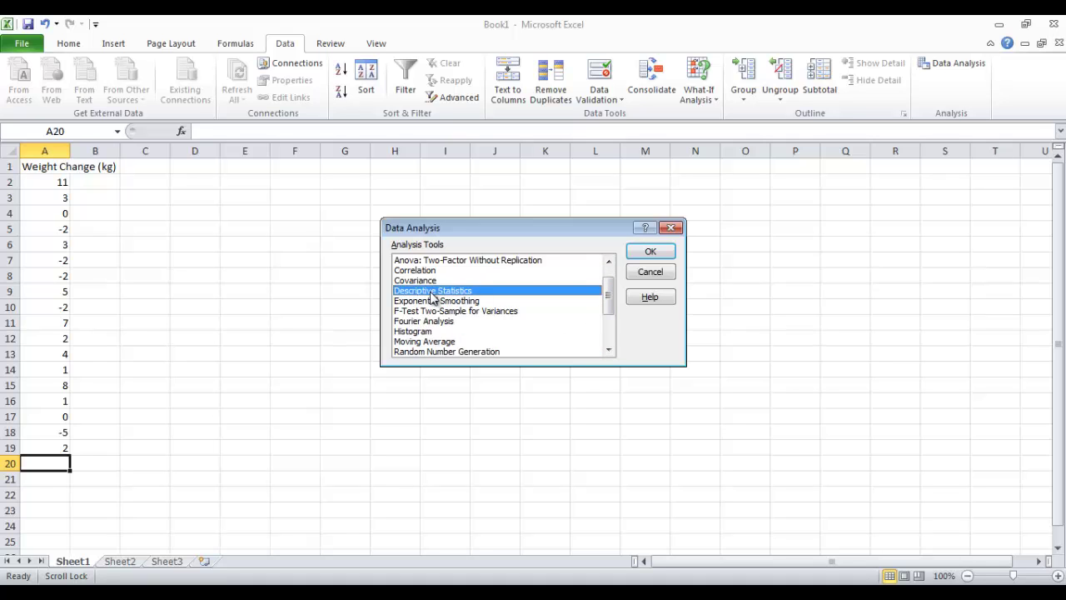
pyautogui.click(655, 252)
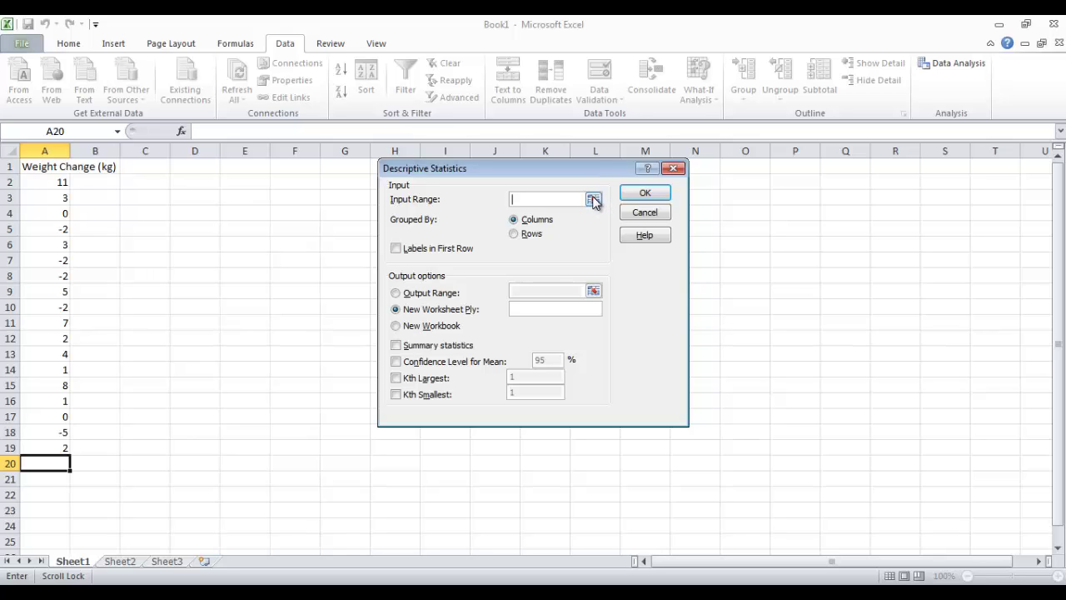
pyautogui.click(594, 201)
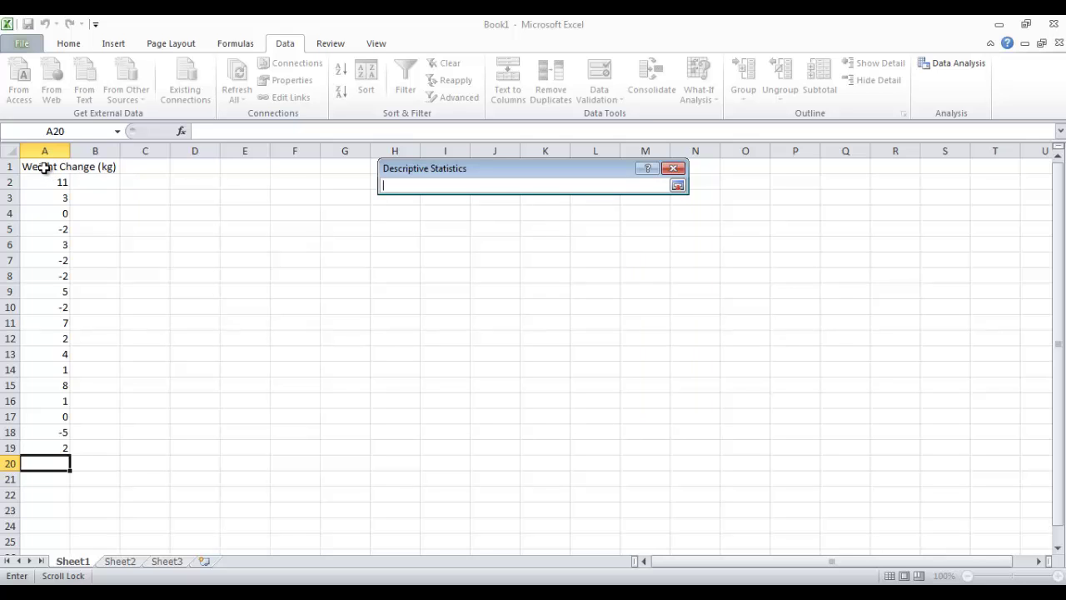
pyautogui.moveTo(47, 171); pyautogui.dragTo(59, 445)
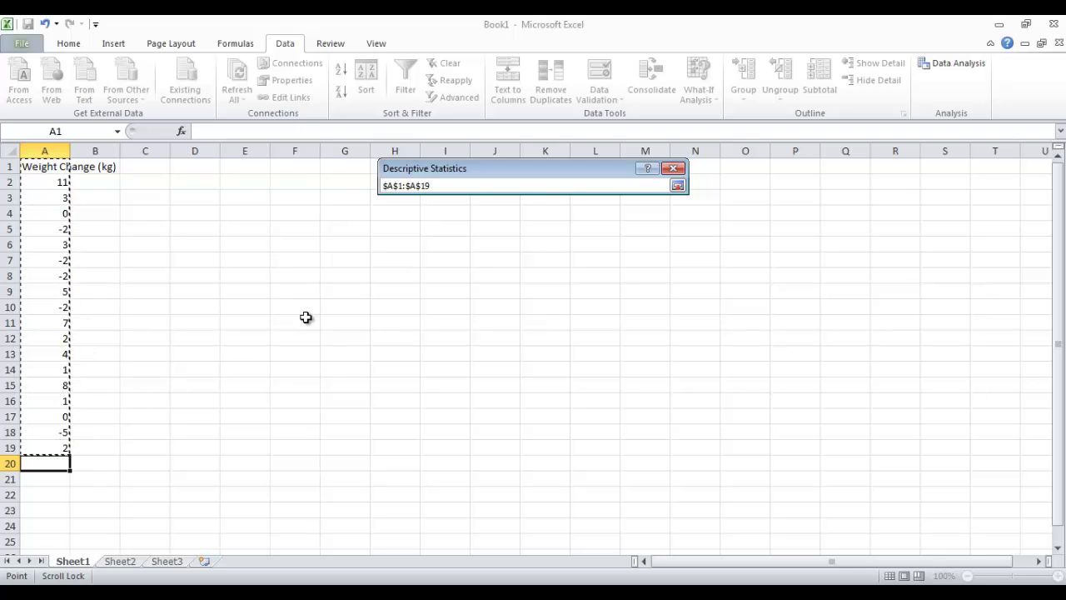
pyautogui.click(677, 187)
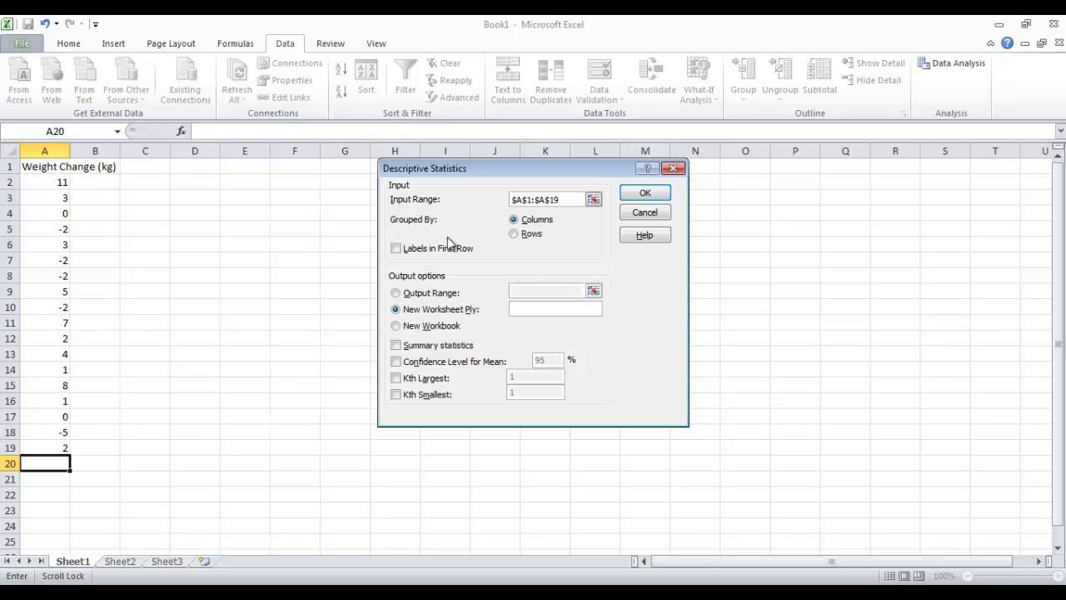
pyautogui.click(396, 249)
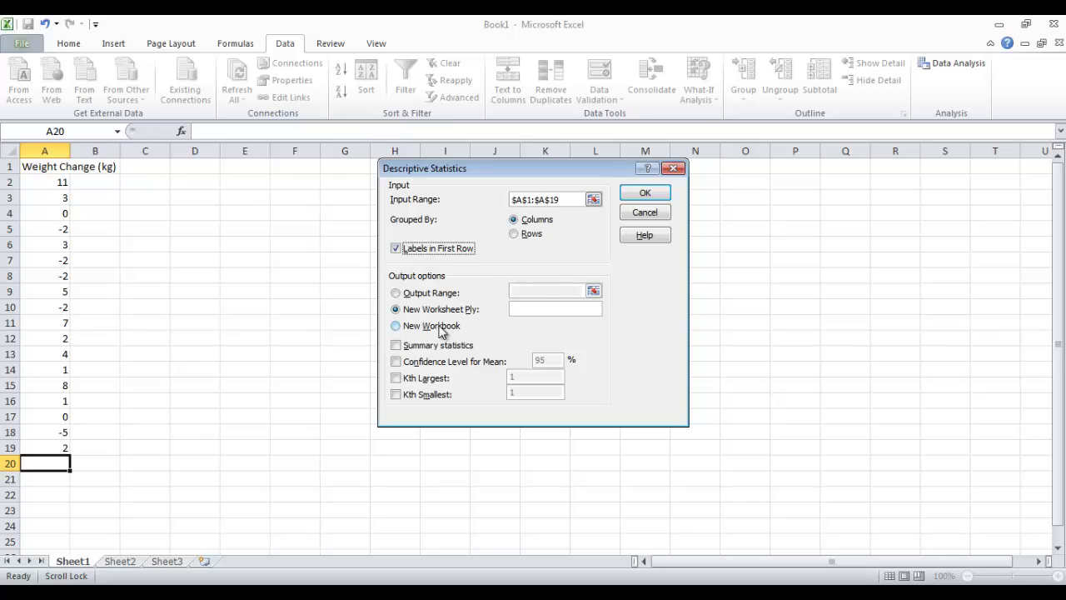
# Step: Direct the Descriptive Statistics results to an output range starting at cell D1
pyautogui.click(396, 294)
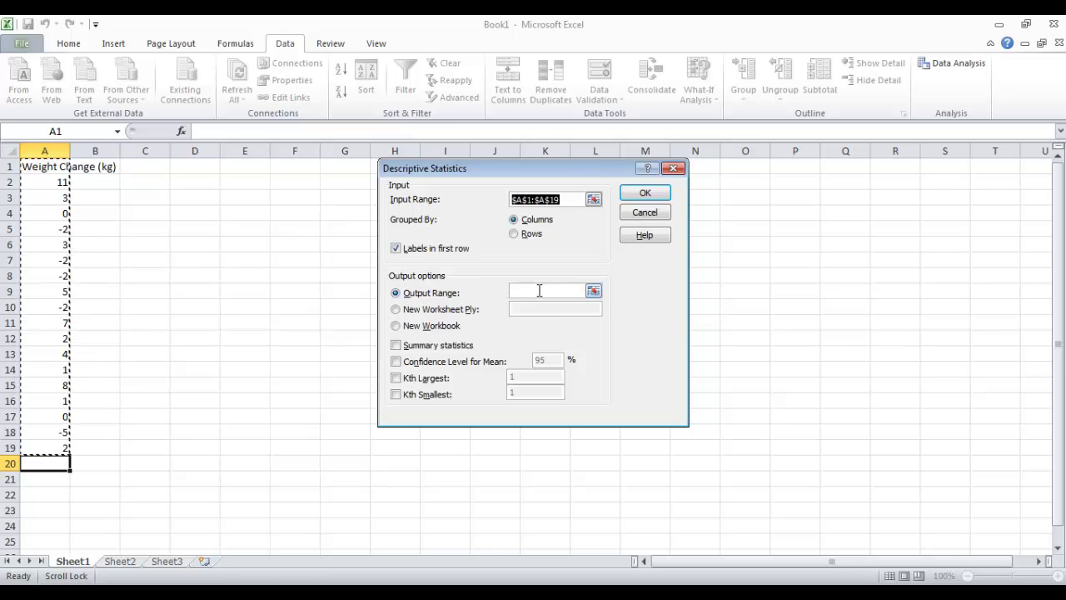
pyautogui.click(539, 291)
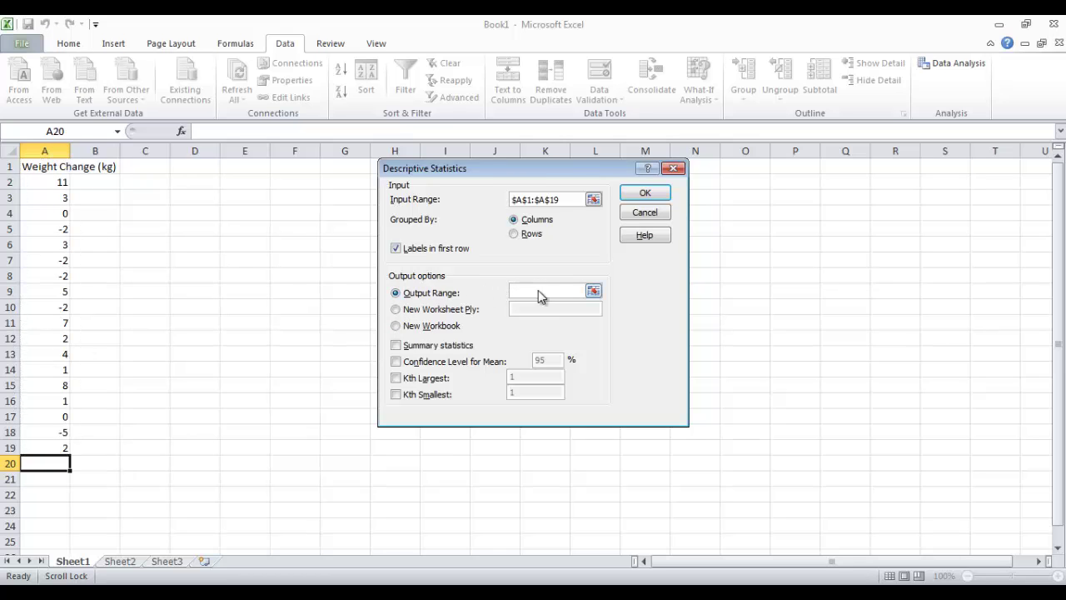
pyautogui.click(197, 167)
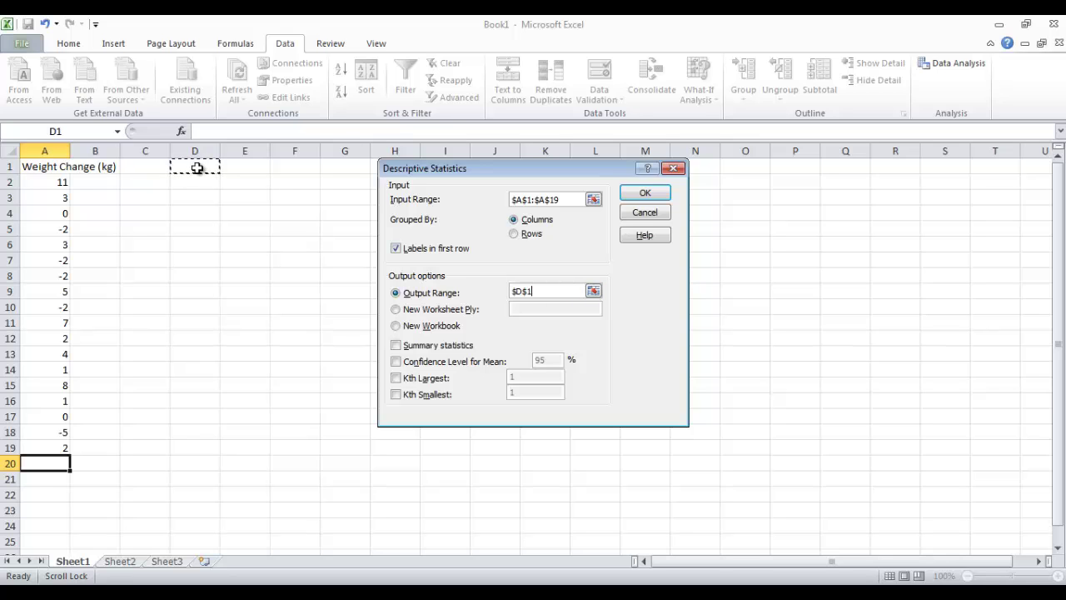
# Step: Generate the summary statistics from the Descriptive Statistics analysis and widen column D to fit the statistic labels
pyautogui.click(397, 345)
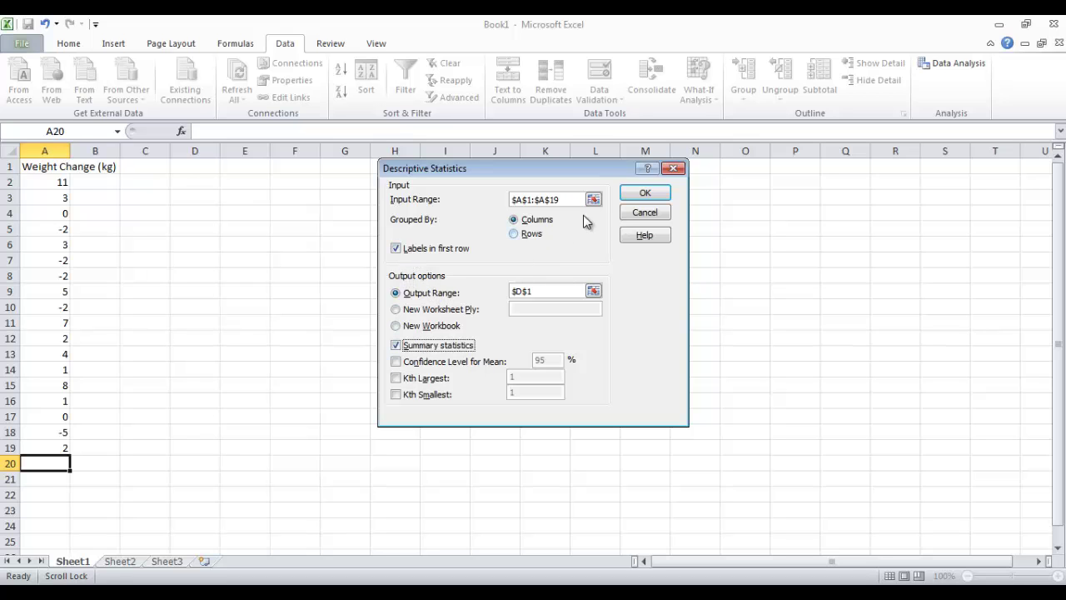
pyautogui.click(640, 195)
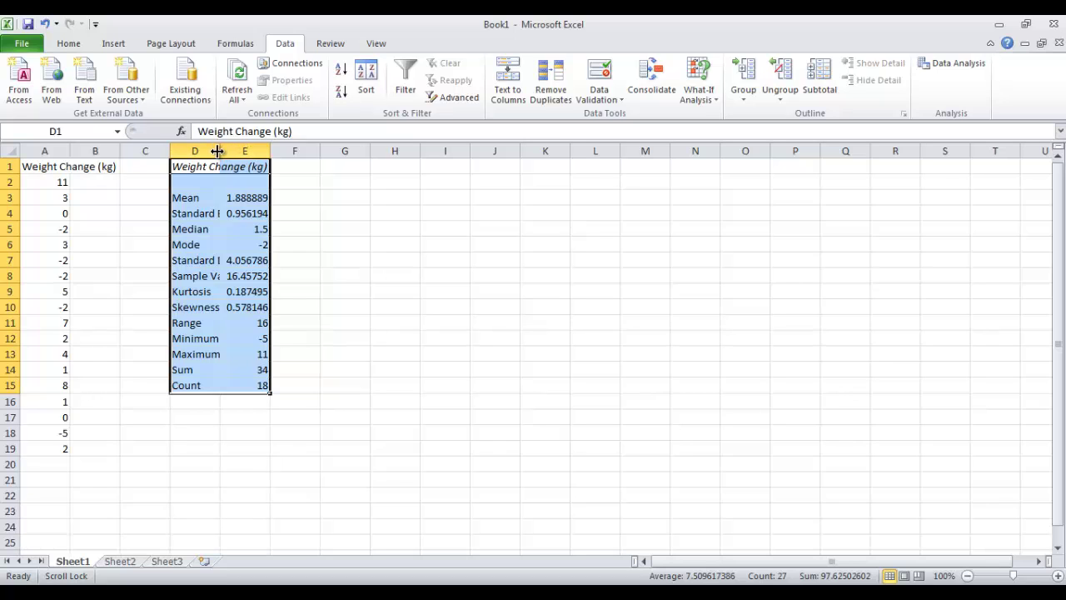
pyautogui.moveTo(216, 151); pyautogui.dragTo(281, 153)
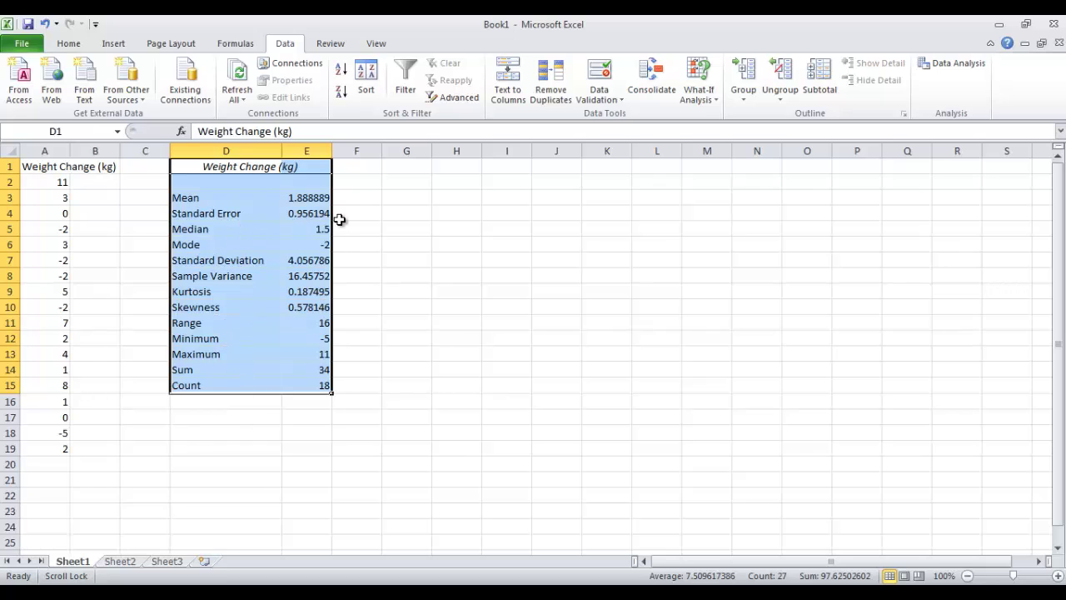
# Step: Examine the mean, median, mode and standard deviation in the weight change statistics table
pyautogui.click(239, 197)
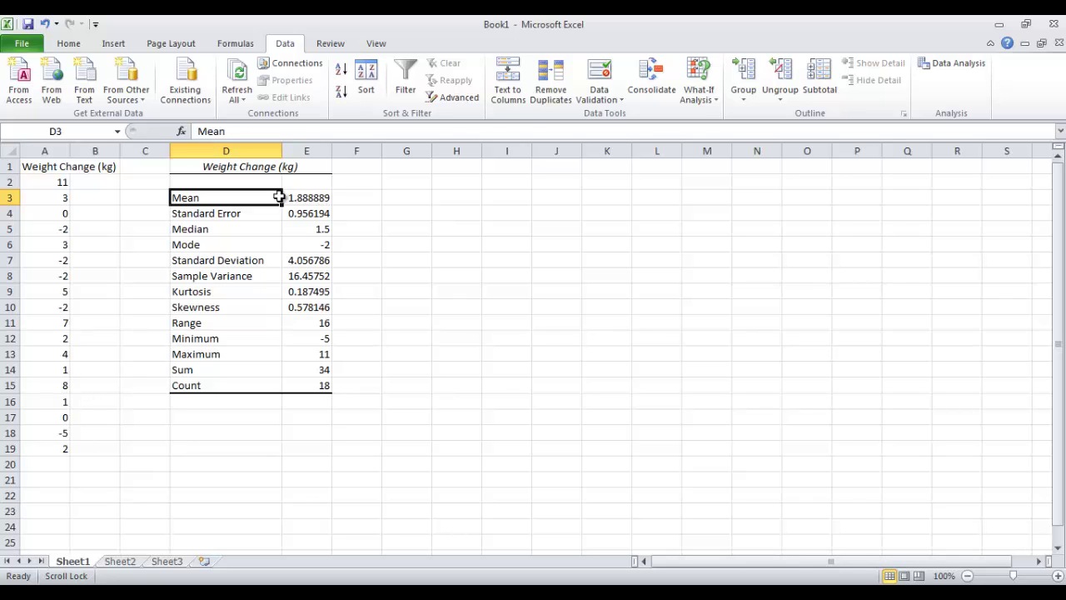
pyautogui.click(240, 228)
pyautogui.click(299, 229)
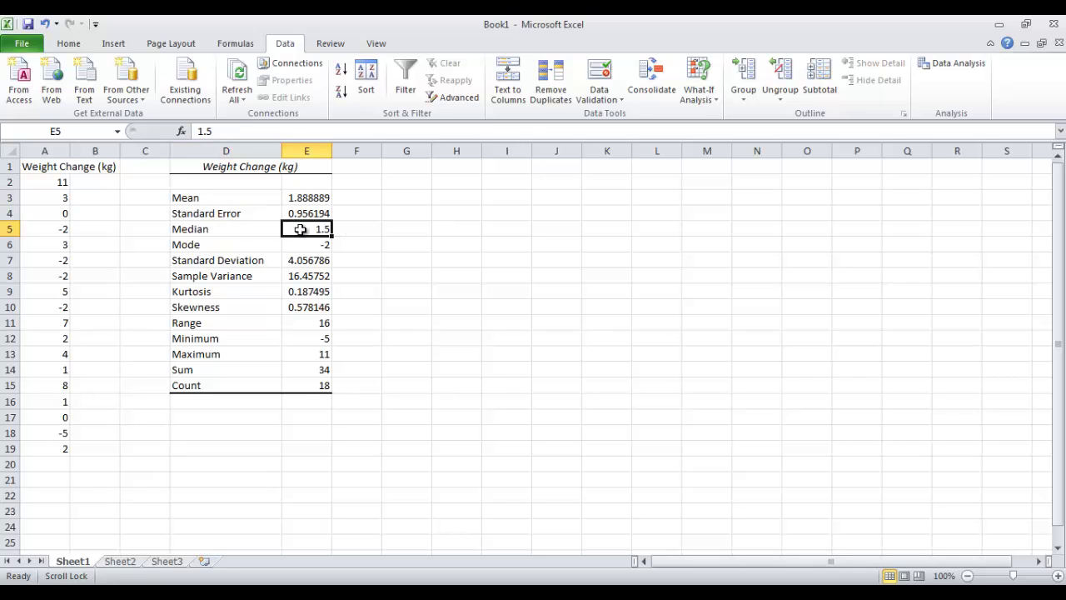
pyautogui.click(251, 244)
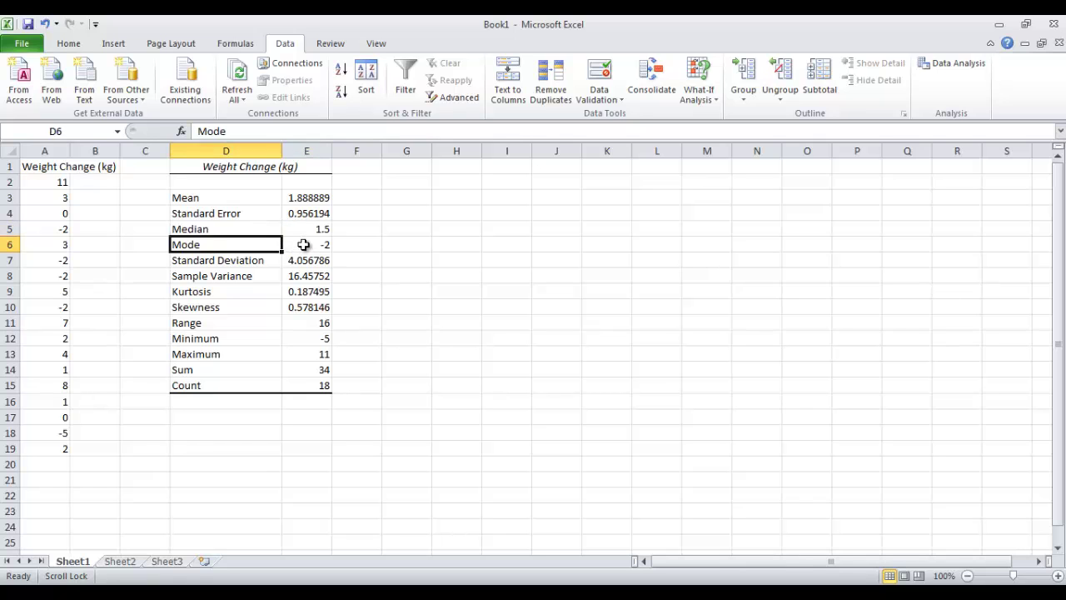
pyautogui.click(303, 244)
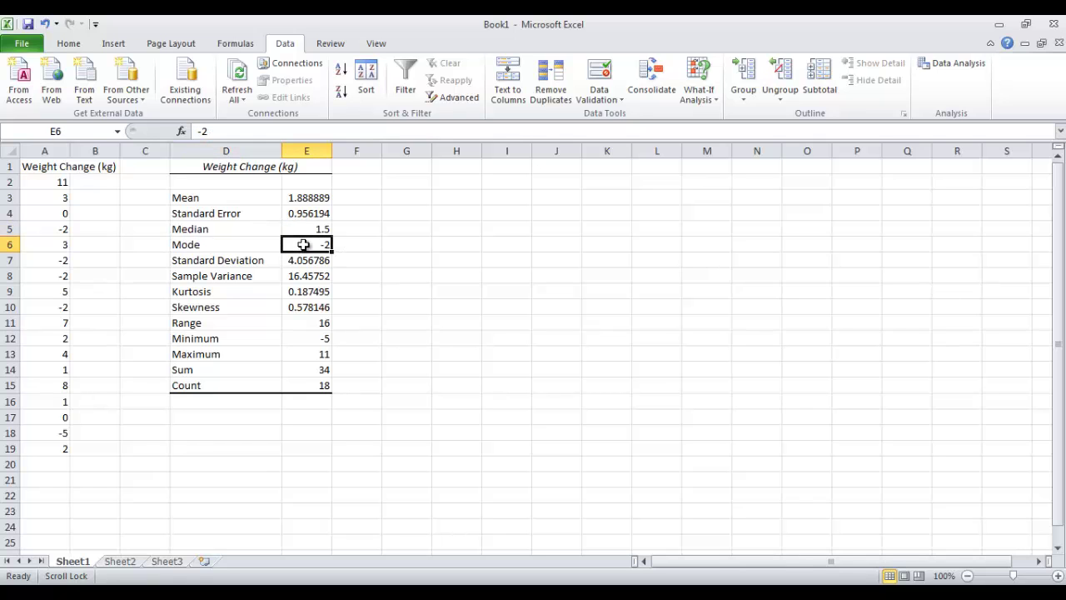
pyautogui.click(242, 259)
pyautogui.click(301, 260)
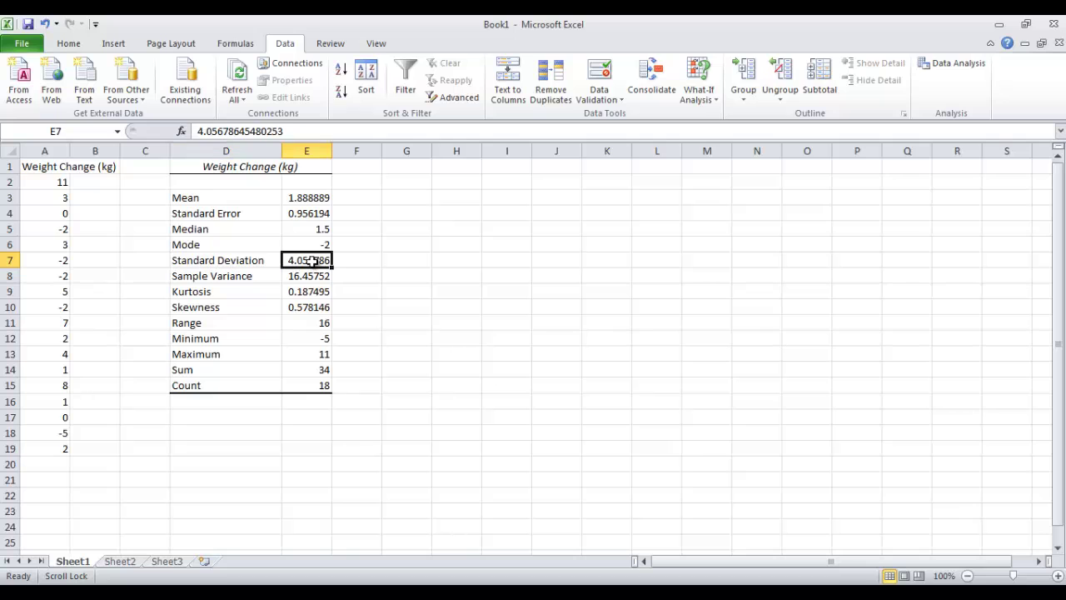